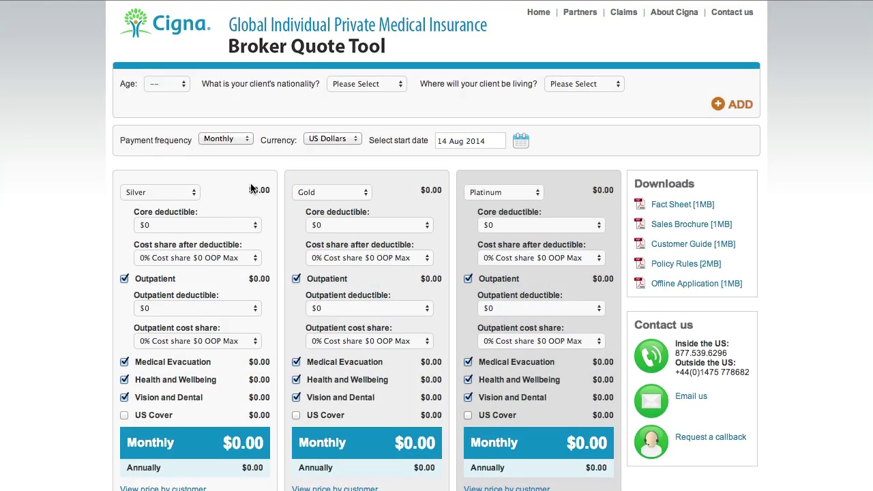
- Set the client row to age 35, nationality United States, residence United Kingdom
left_click(188, 104)
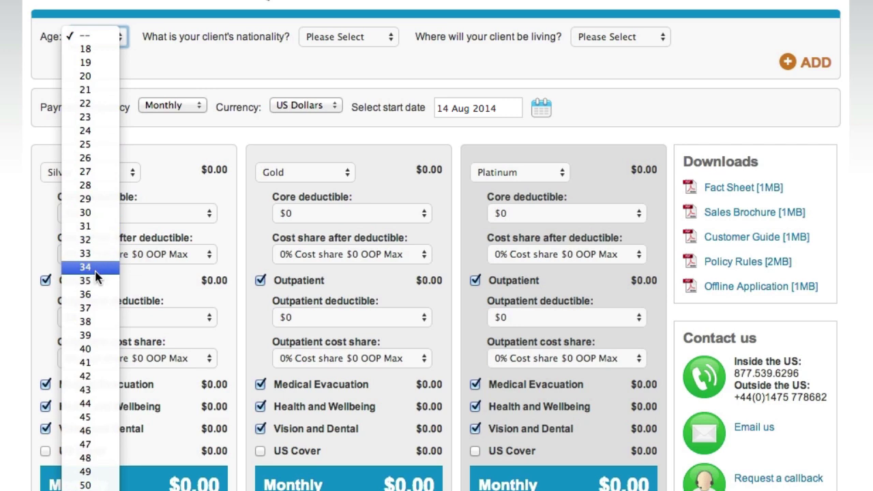
left_click(89, 280)
left_click(342, 40)
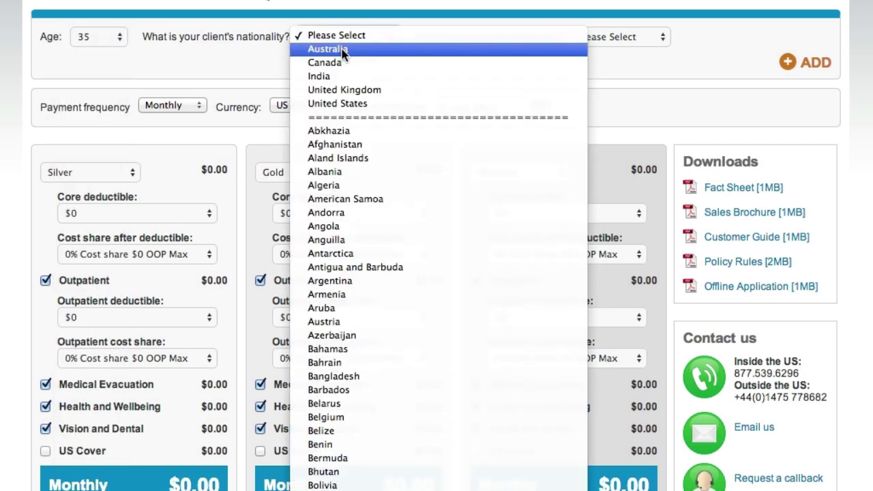
left_click(340, 101)
left_click(600, 38)
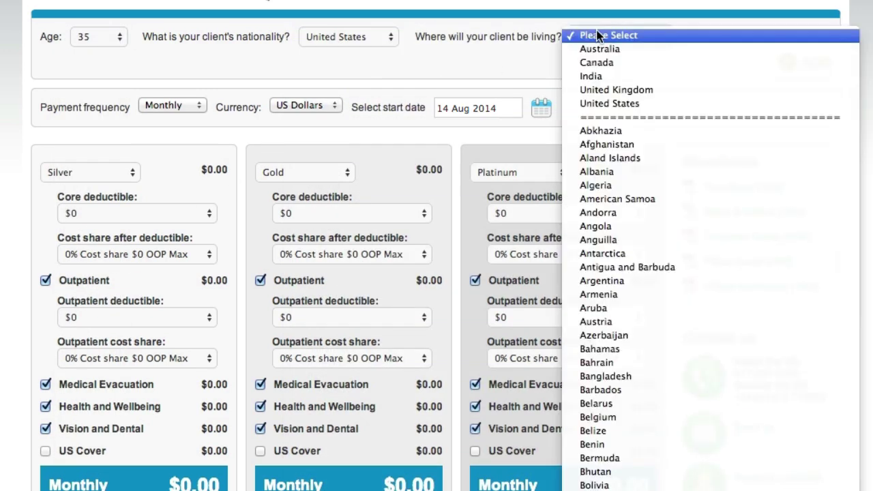
left_click(591, 90)
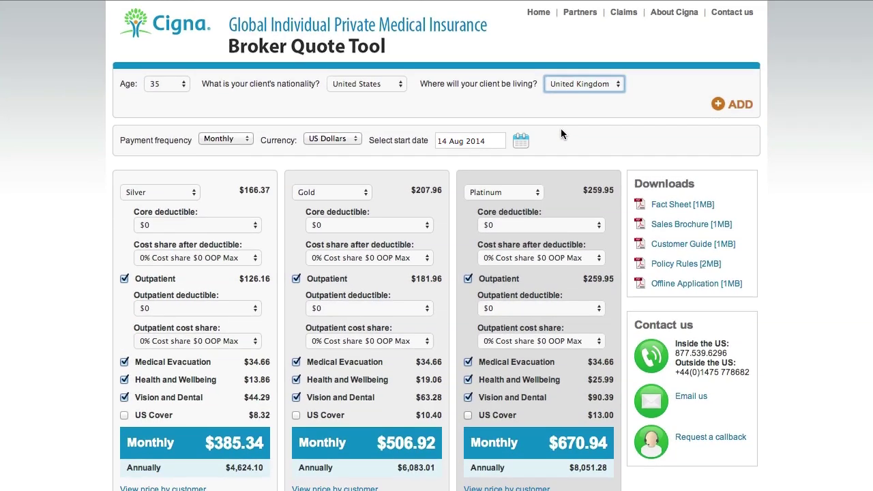
- Add a second applicant aged 30 and set the cover start date to 20 August 2014
left_click(733, 104)
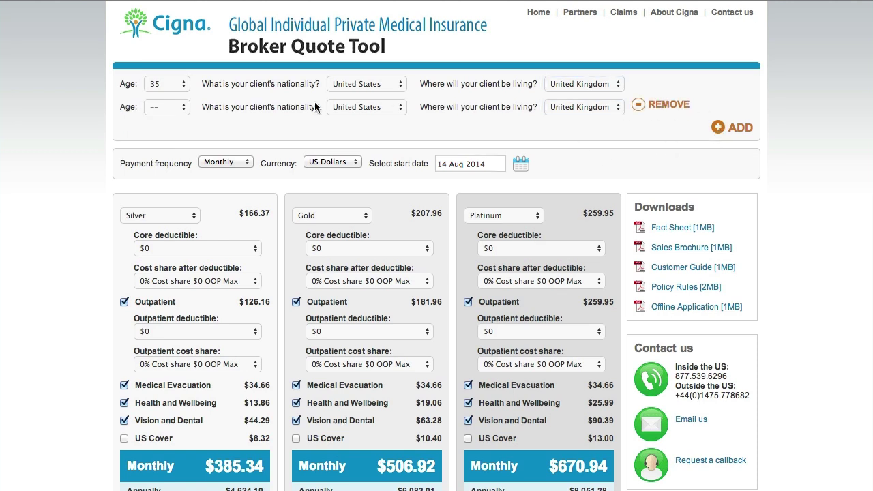
left_click(186, 107)
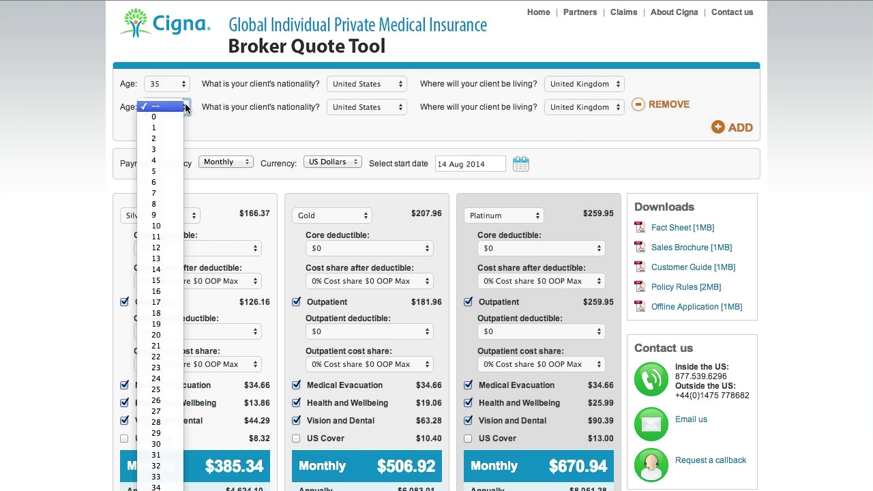
left_click(161, 444)
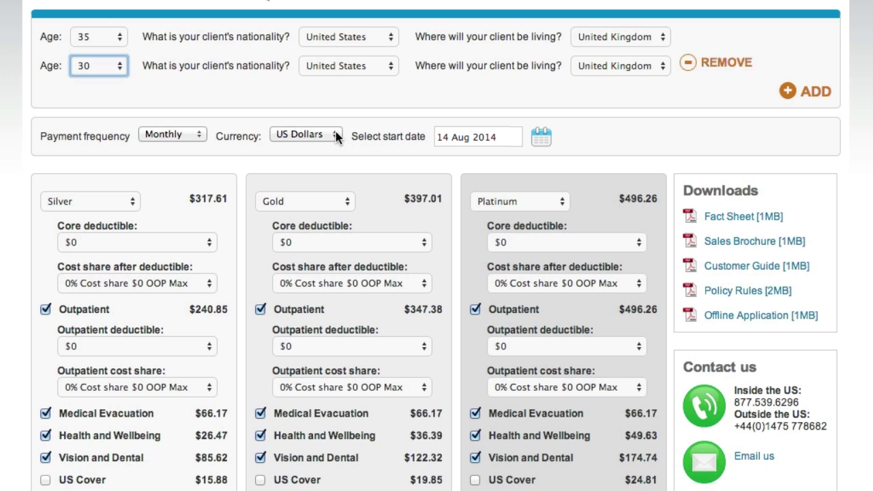
left_click(540, 138)
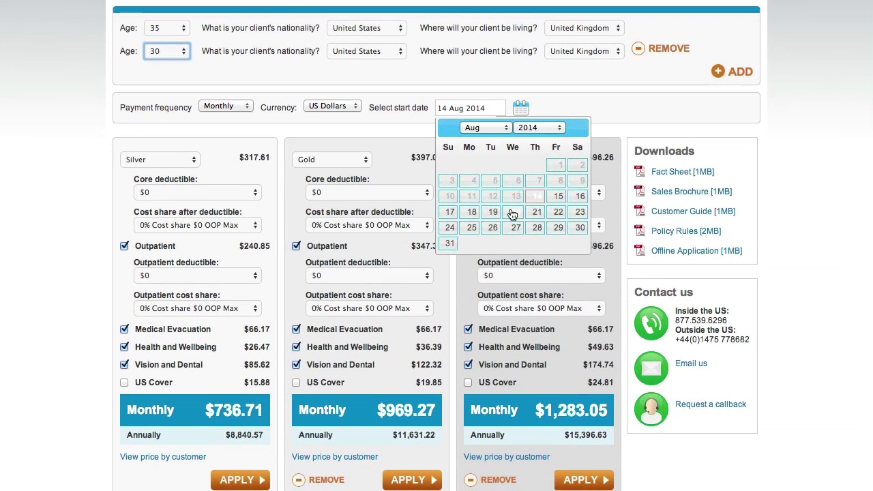
left_click(531, 270)
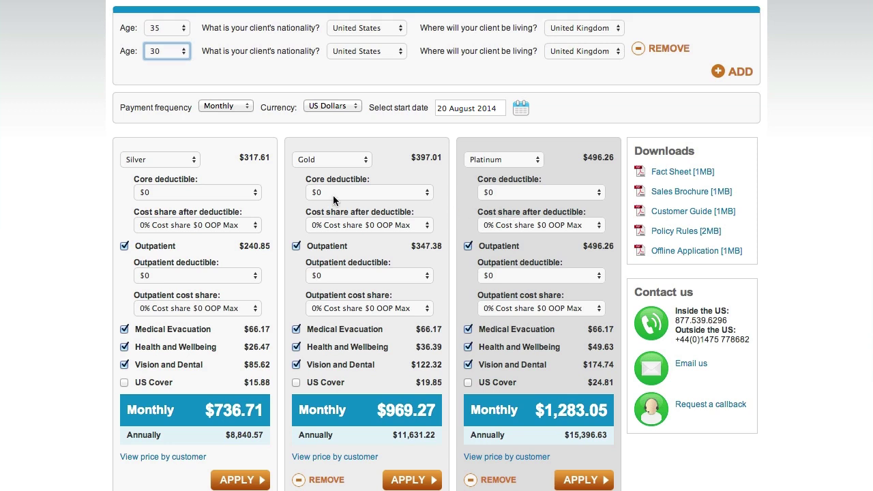
- Give Silver a $10000 core deductible, 30%/$5000 cost share, $1500 outpatient deductible, 30%/$3000 outpatient share
left_click(247, 197)
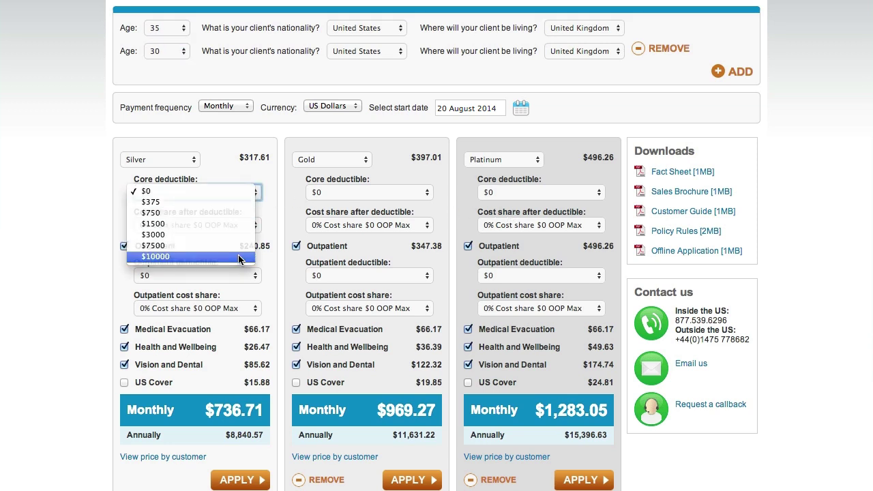
left_click(188, 257)
left_click(242, 227)
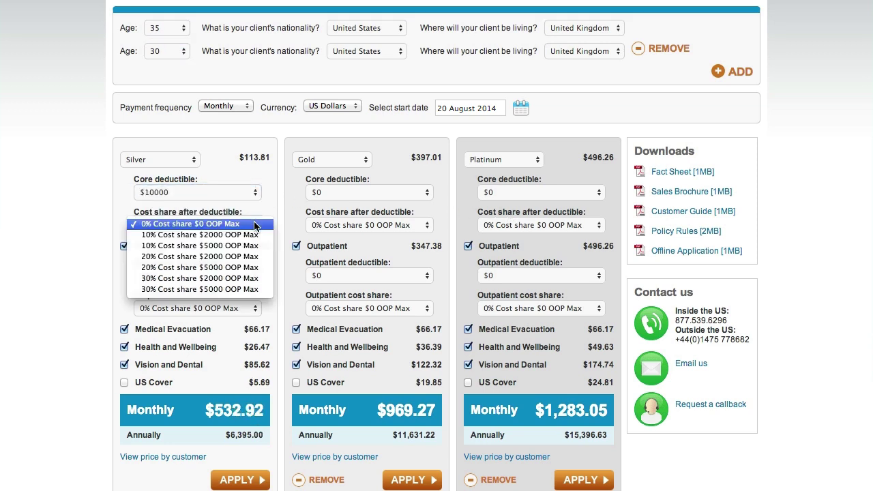
left_click(242, 286)
left_click(238, 280)
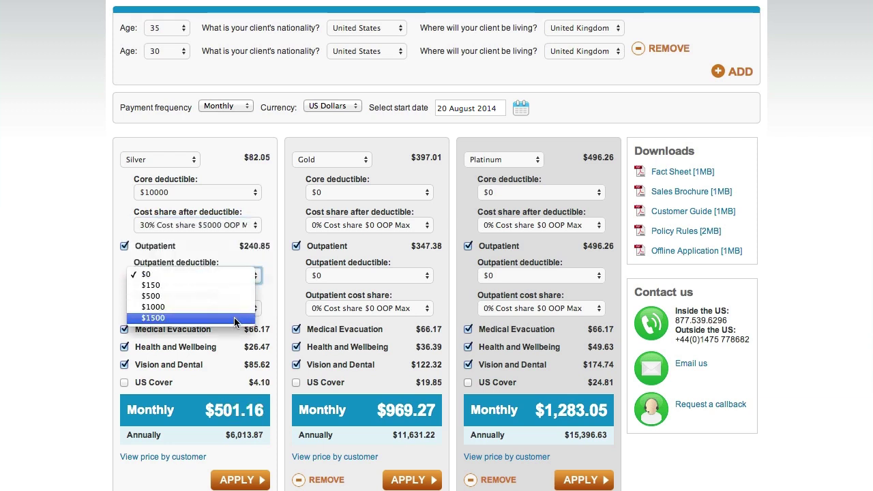
left_click(234, 317)
left_click(235, 308)
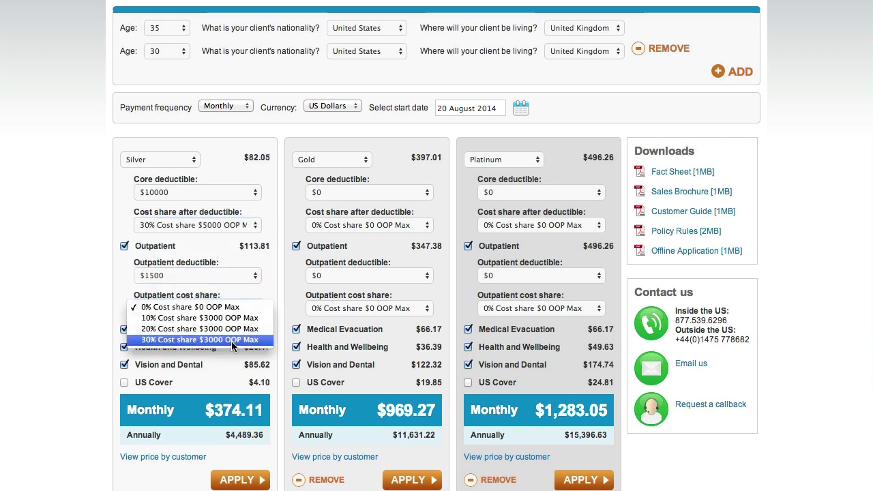
left_click(231, 339)
- Remove Medical Evacuation and Vision and Dental from the Silver plan
left_click(124, 329)
left_click(125, 365)
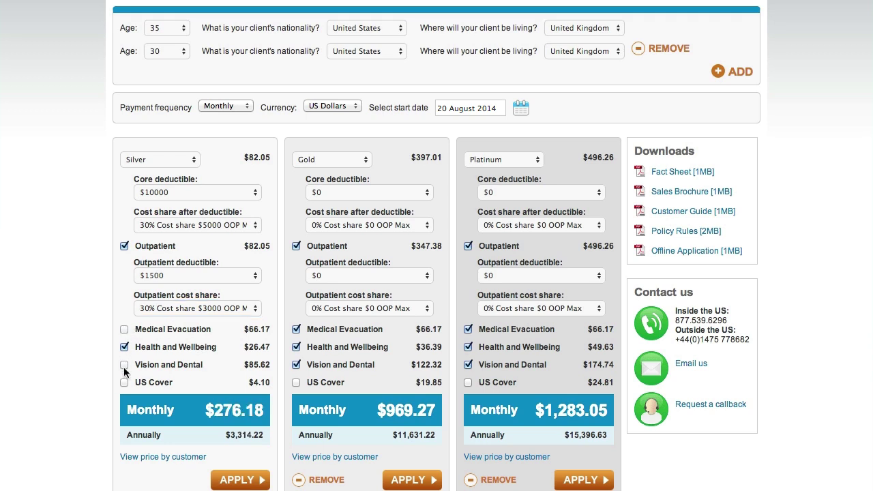
left_click(348, 193)
- Give Gold a $375 core deductible, 20%/$2000 cost share, $150 outpatient deductible, 10%/$3000 outpatient share
left_click(347, 202)
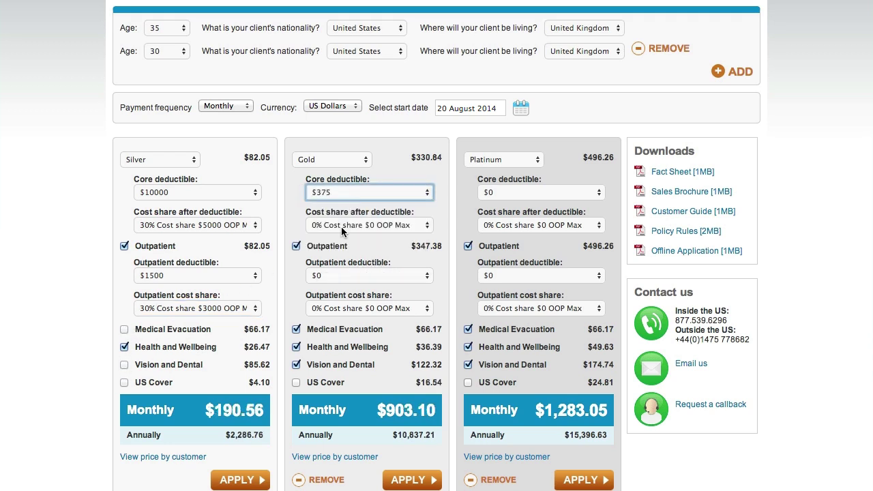
left_click(341, 226)
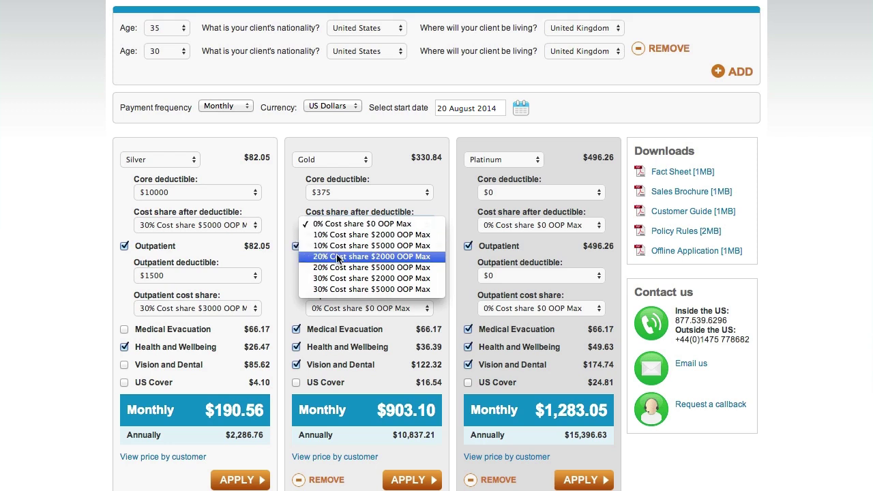
left_click(337, 257)
left_click(335, 275)
left_click(334, 284)
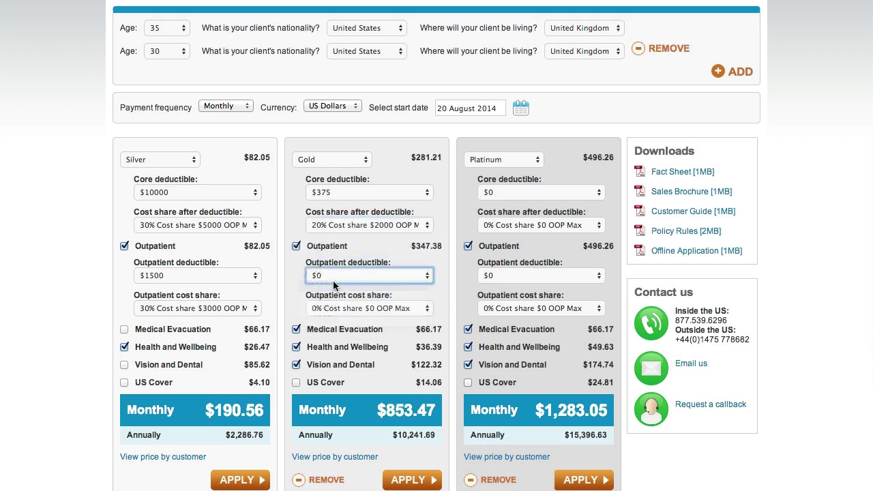
left_click(333, 309)
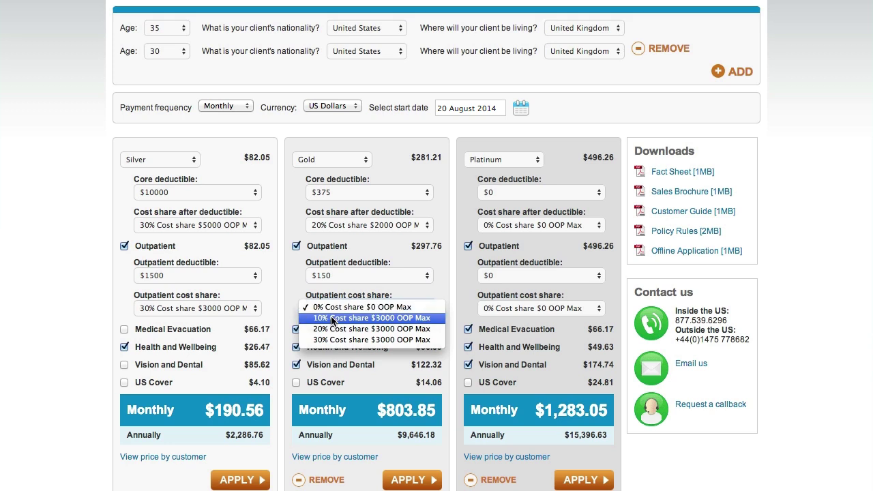
left_click(334, 319)
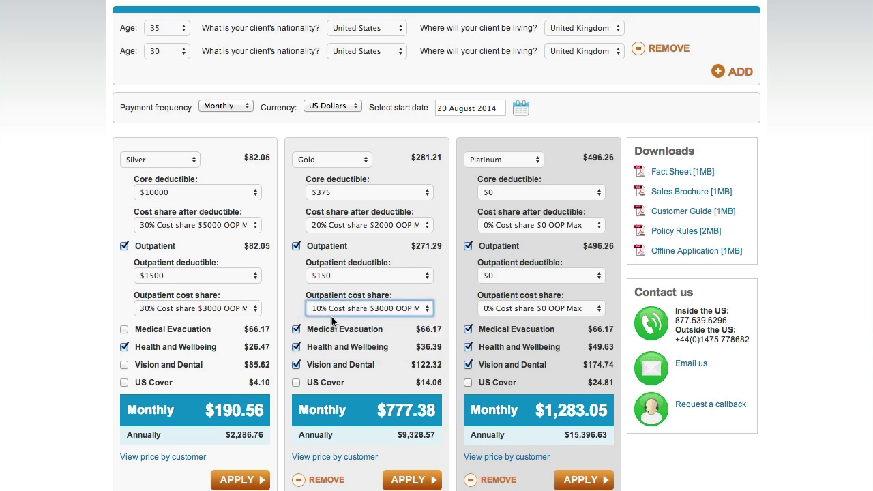
- Try dropping Medical Evacuation and Health and Wellbeing from Gold, keep them, and remove Vision and Dental
left_click(296, 329)
left_click(296, 329)
left_click(296, 348)
left_click(296, 348)
left_click(296, 365)
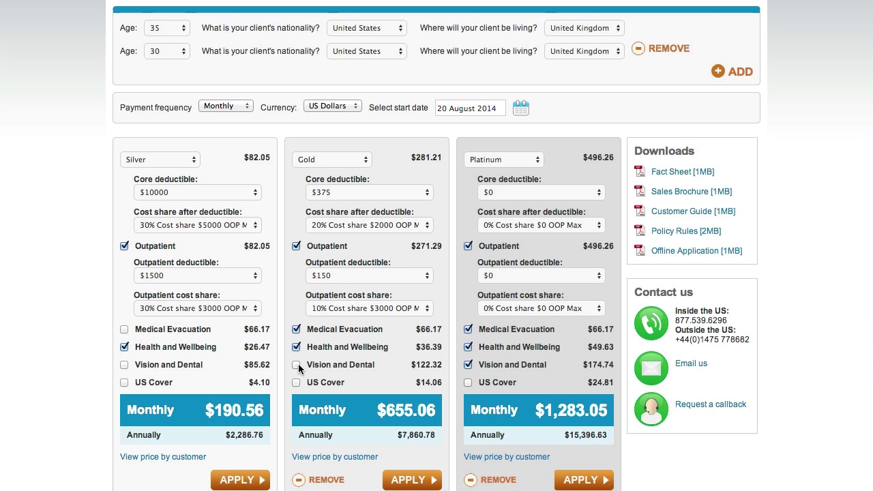
- Save the quote under the client's name with the broker consultant selected, then view it as PDF
scroll(276, 370, "down", 2)
left_click(174, 463)
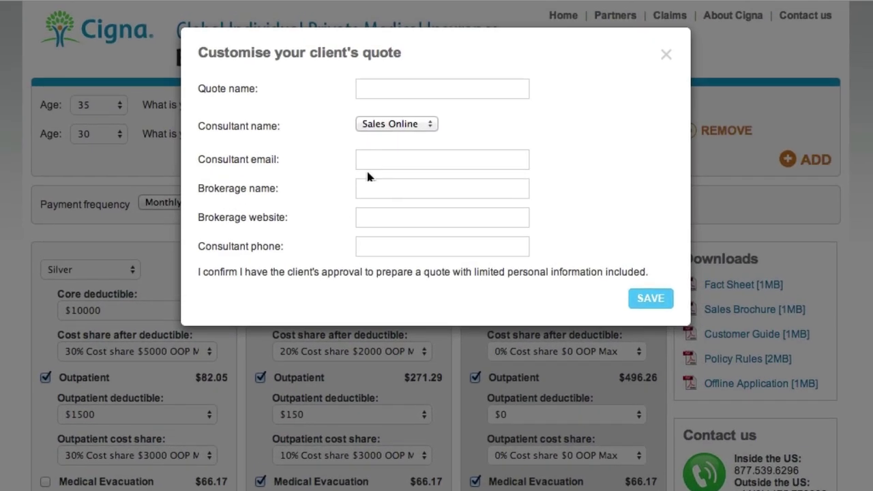
left_click(385, 83)
left_click(387, 126)
left_click(380, 106)
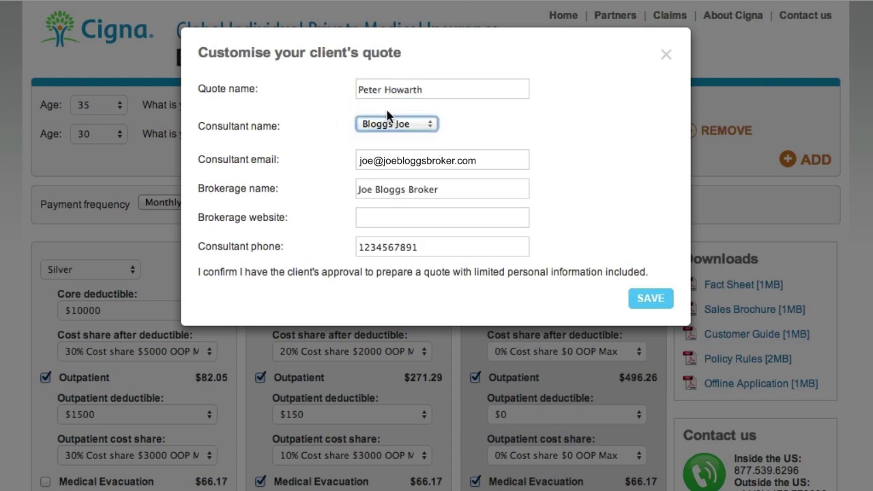
left_click(648, 298)
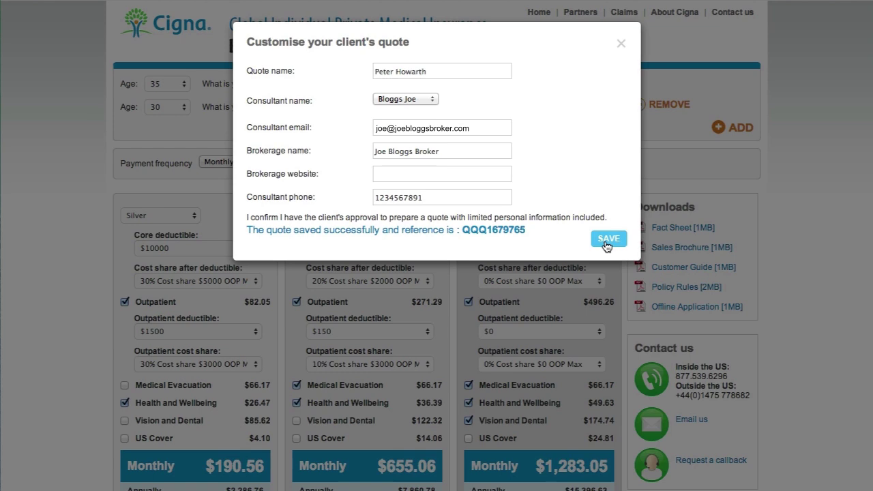
left_click(606, 244)
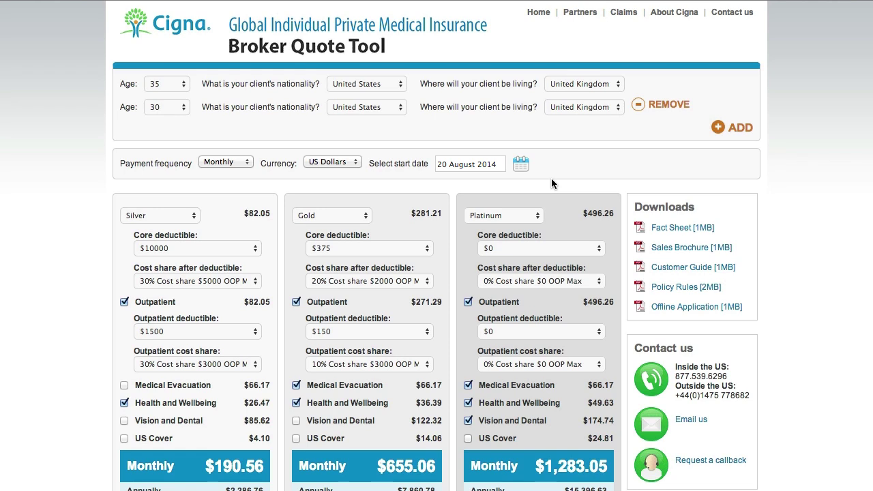
- Email Quotes 1–3 from consultant Sales Online to the client's e-mail address
scroll(478, 307, "down", 4)
left_click(373, 457)
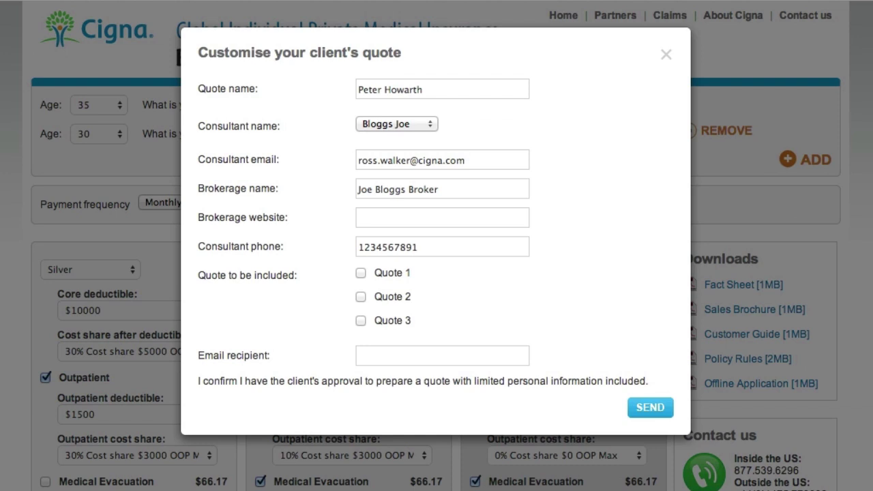
left_click(382, 125)
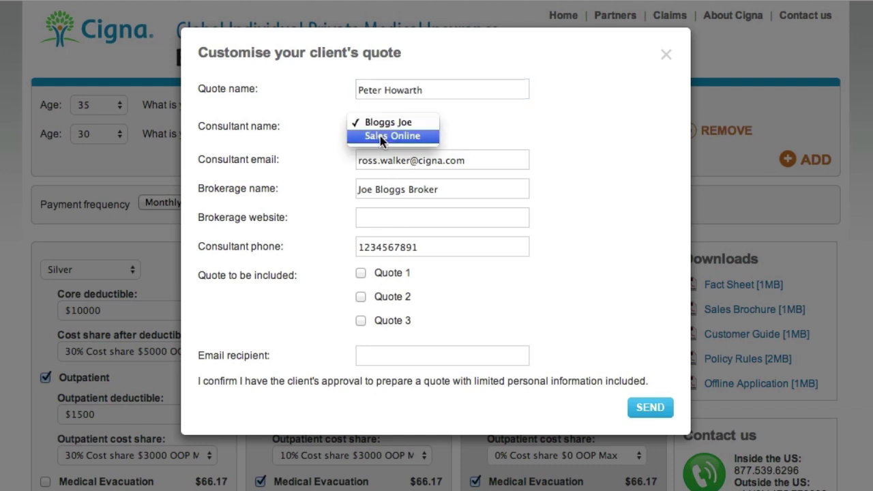
left_click(379, 135)
left_click(361, 273)
left_click(361, 297)
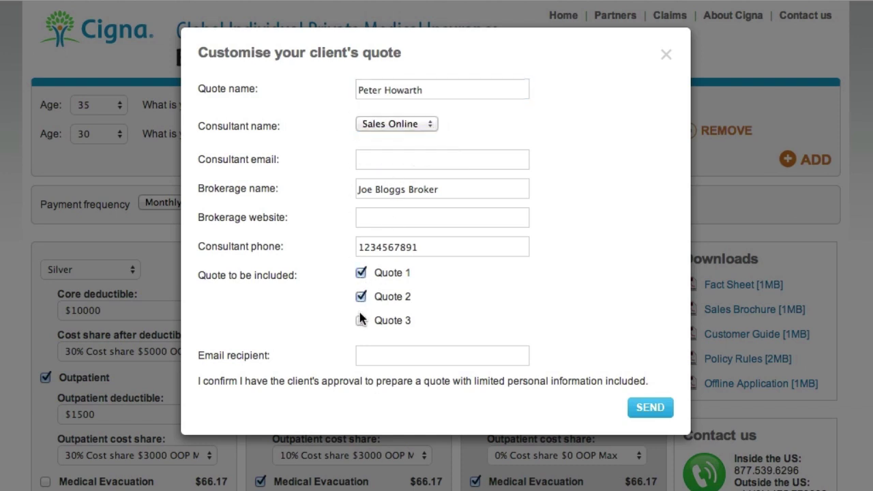
left_click(361, 356)
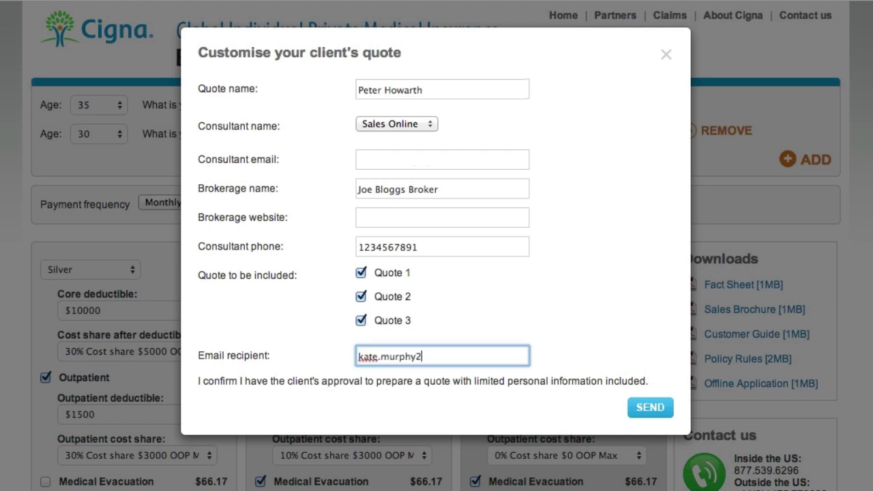
left_click(637, 407)
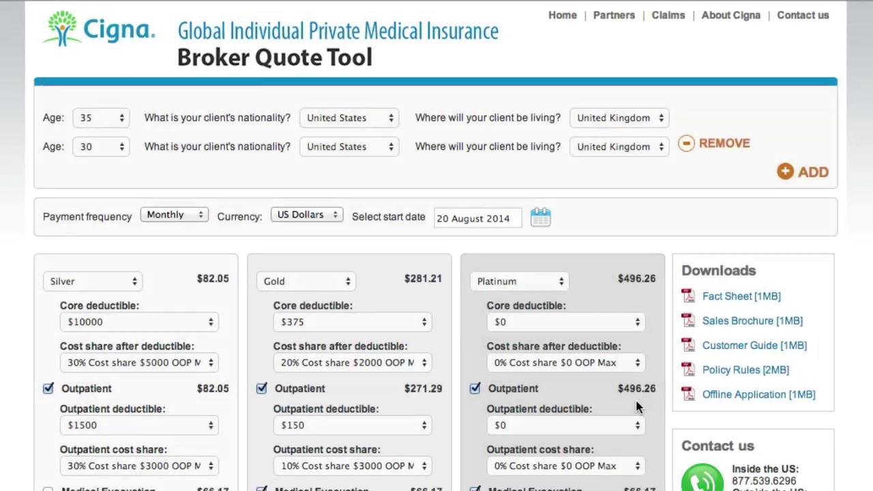
- Retrieve the saved quote by entering its quote reference number
scroll(586, 381, "down", 4)
left_click(523, 468)
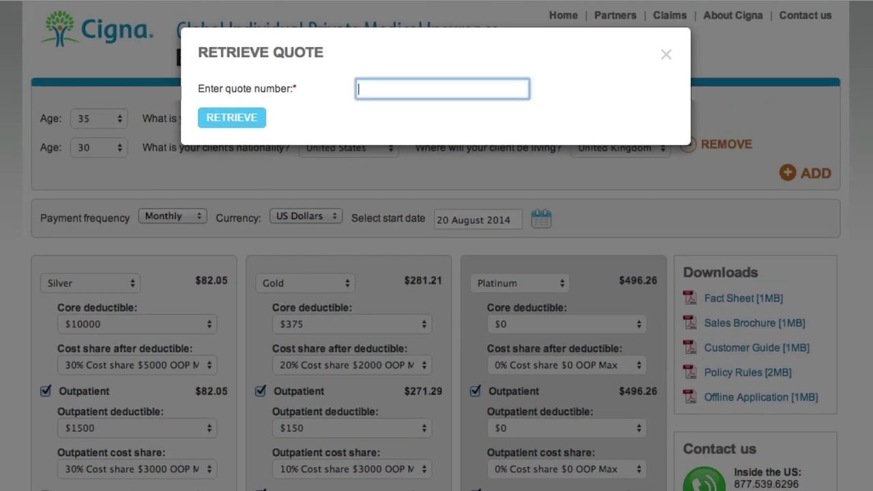
left_click(249, 120)
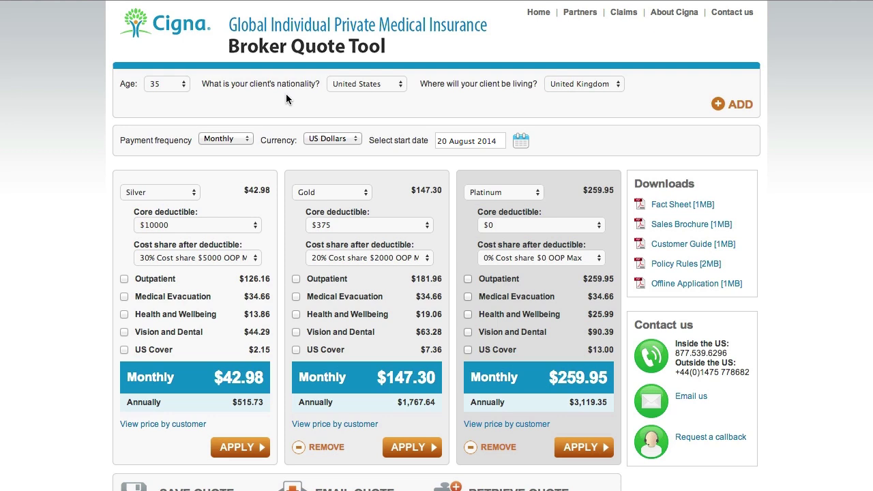
- Open the retrieved quote PDF and scroll to the Your Quote Summary page
left_click(411, 447)
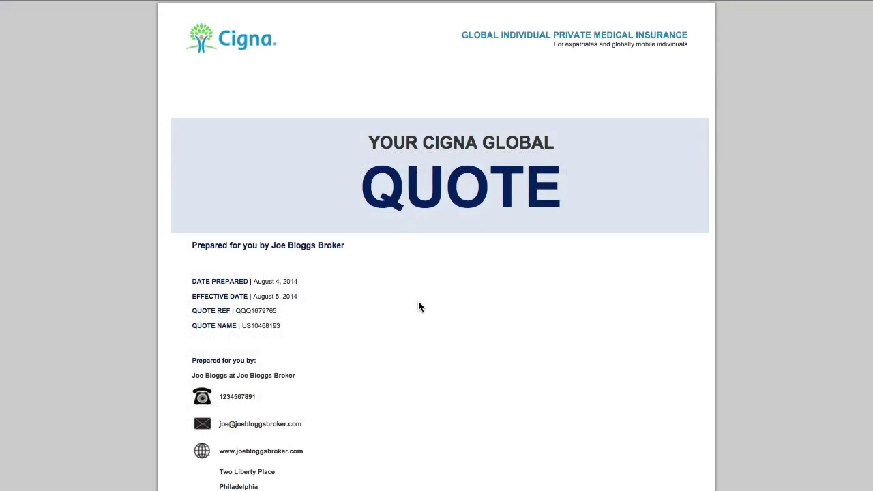
scroll(418, 301, "down", 20)
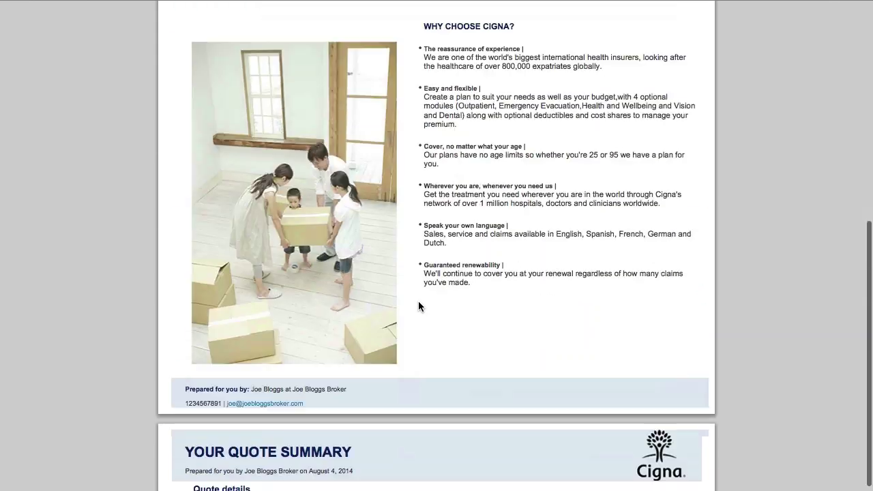
scroll(418, 305, "down", 5)
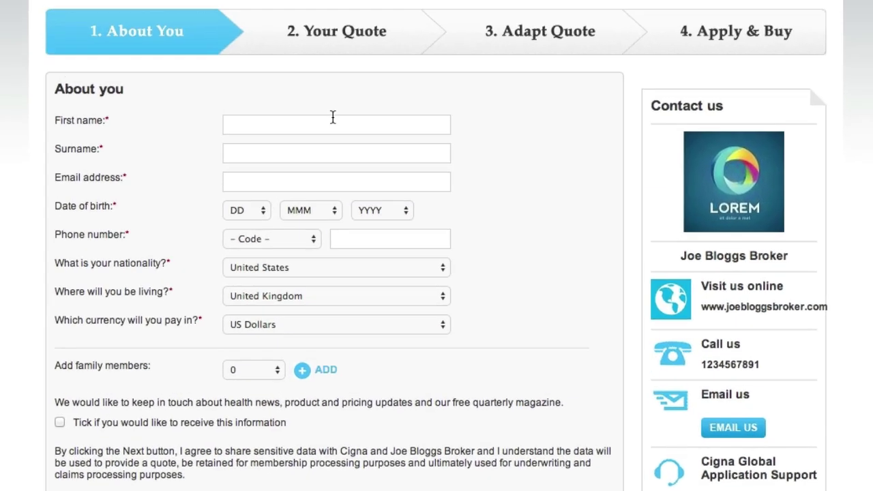
- Enter the client's first name, surname and e-mail address on the About You form
left_click(333, 117)
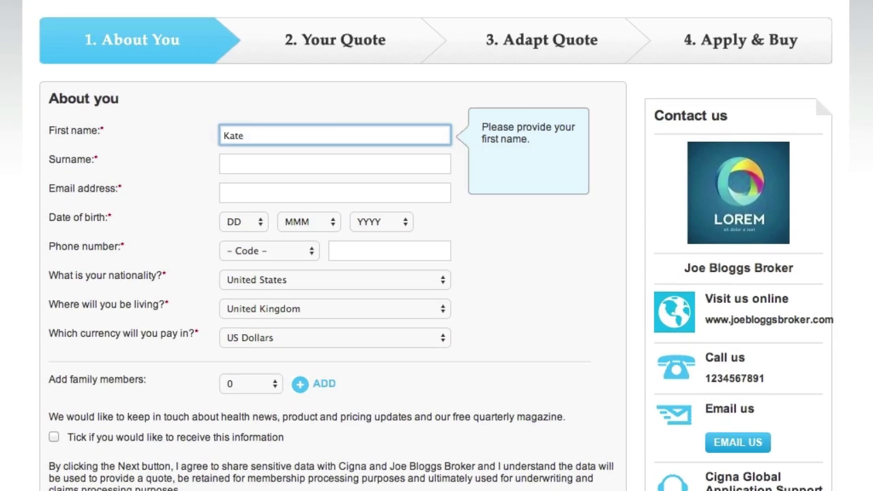
left_click(328, 150)
left_click(324, 189)
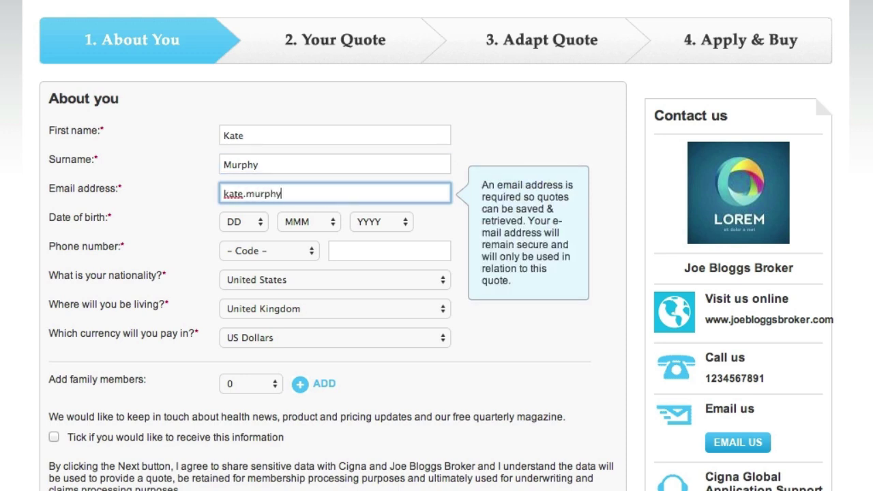
left_click(263, 223)
left_click(247, 345)
left_click(315, 222)
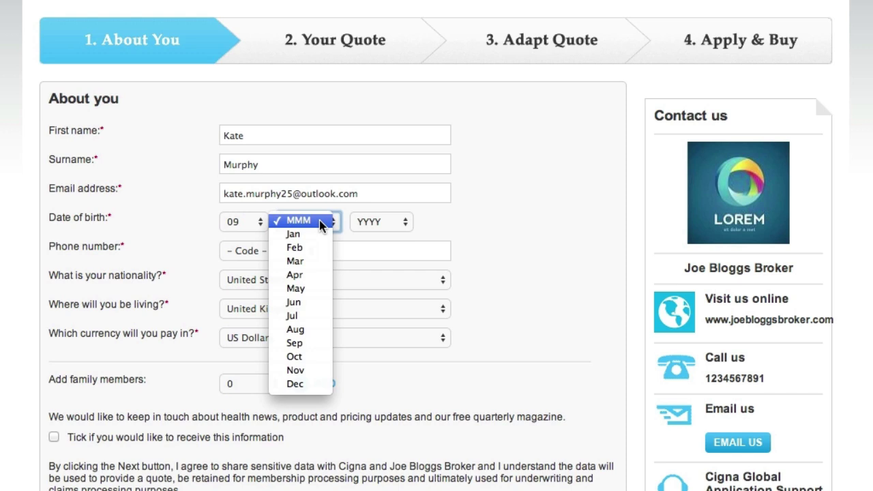
left_click(304, 341)
left_click(381, 222)
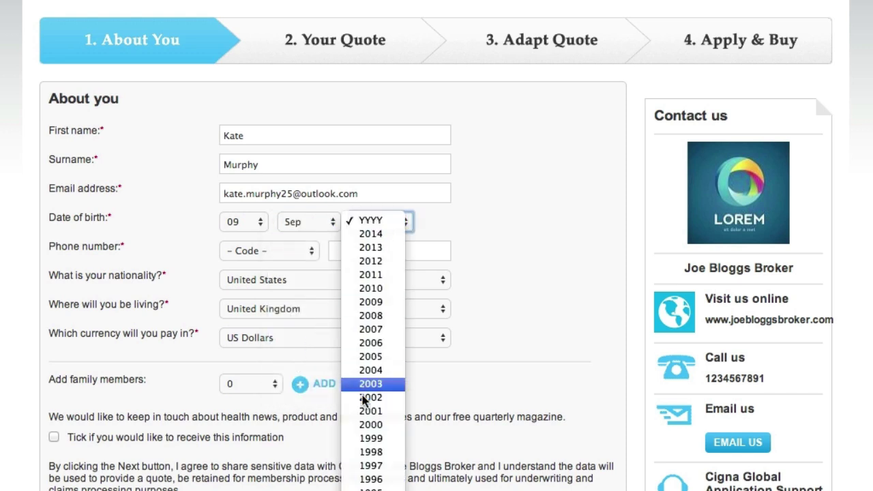
type("1986")
key("Return")
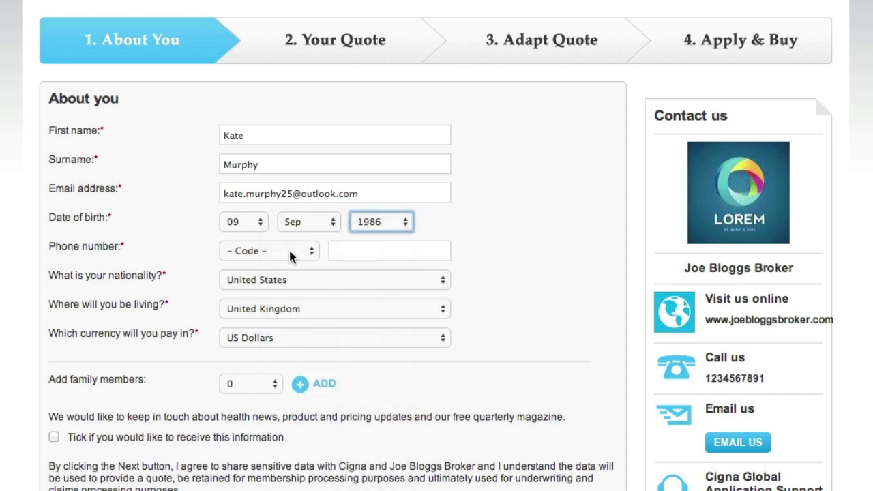
- Set the phone country code to United Kingdom
left_click(286, 251)
left_click(291, 303)
left_click(340, 251)
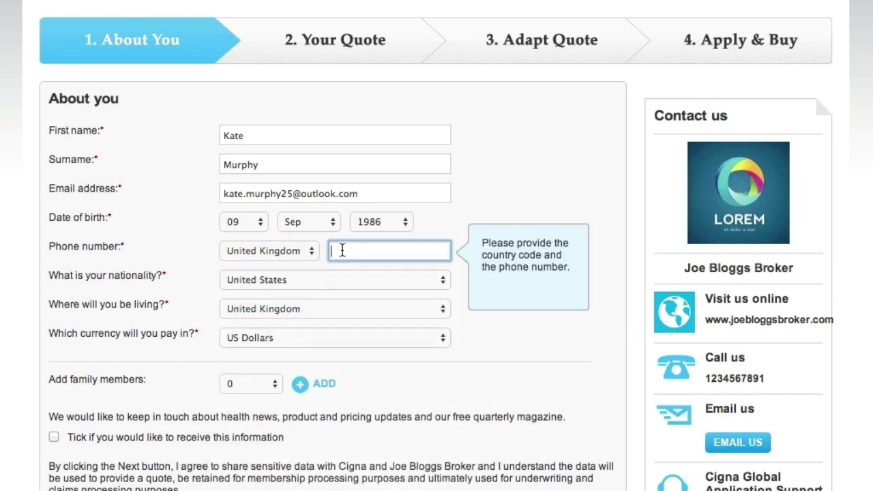